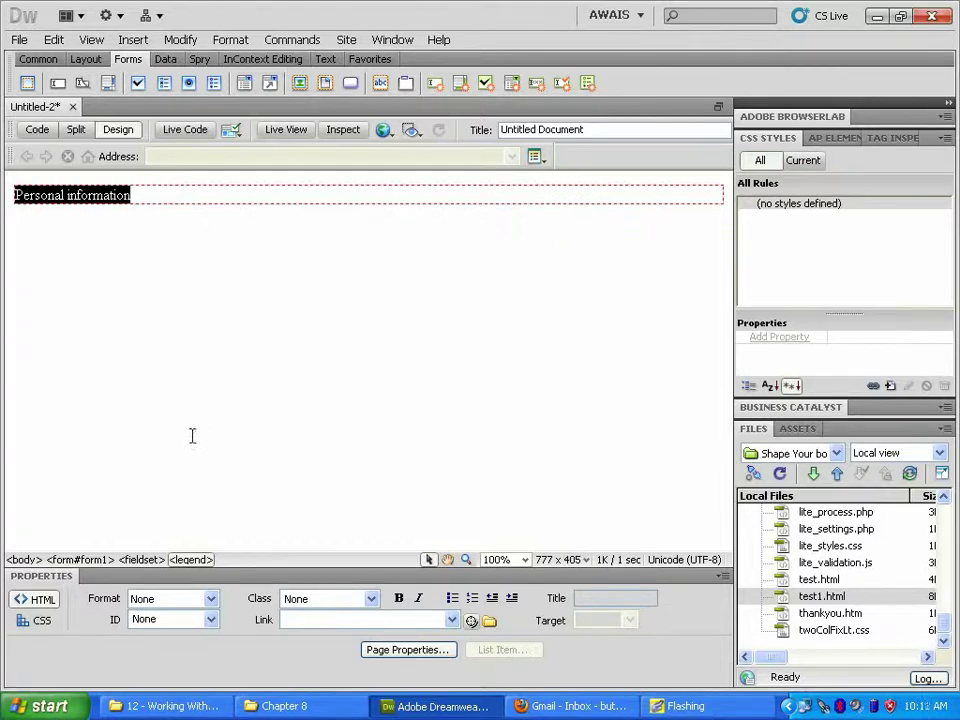
Step: Select the Personal information fieldset and move the insertion point just past it
left_click(154, 566)
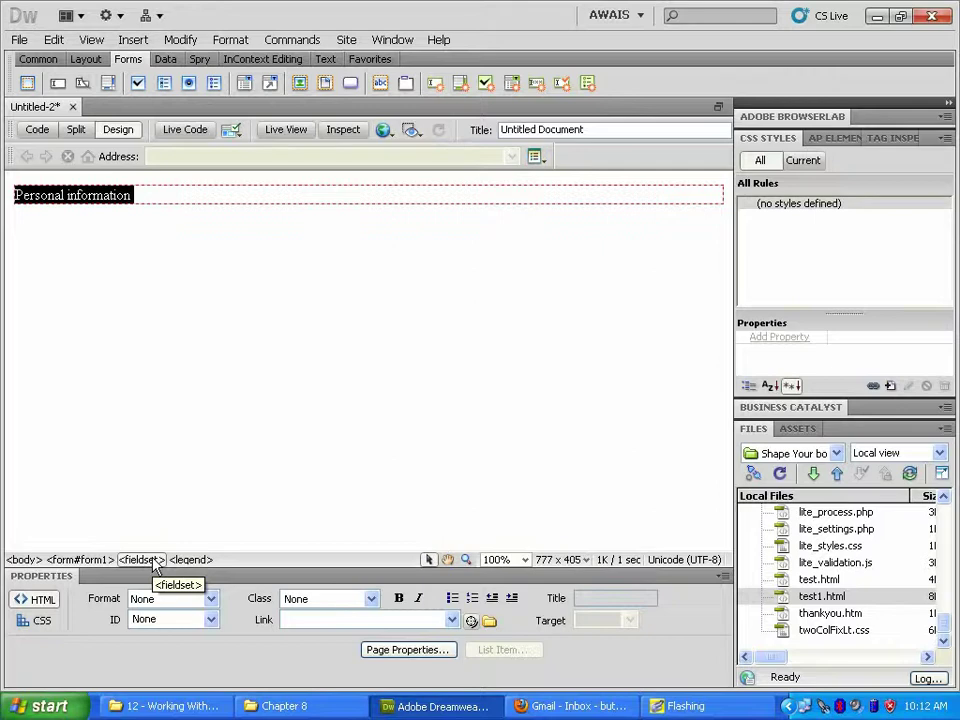
key("Right")
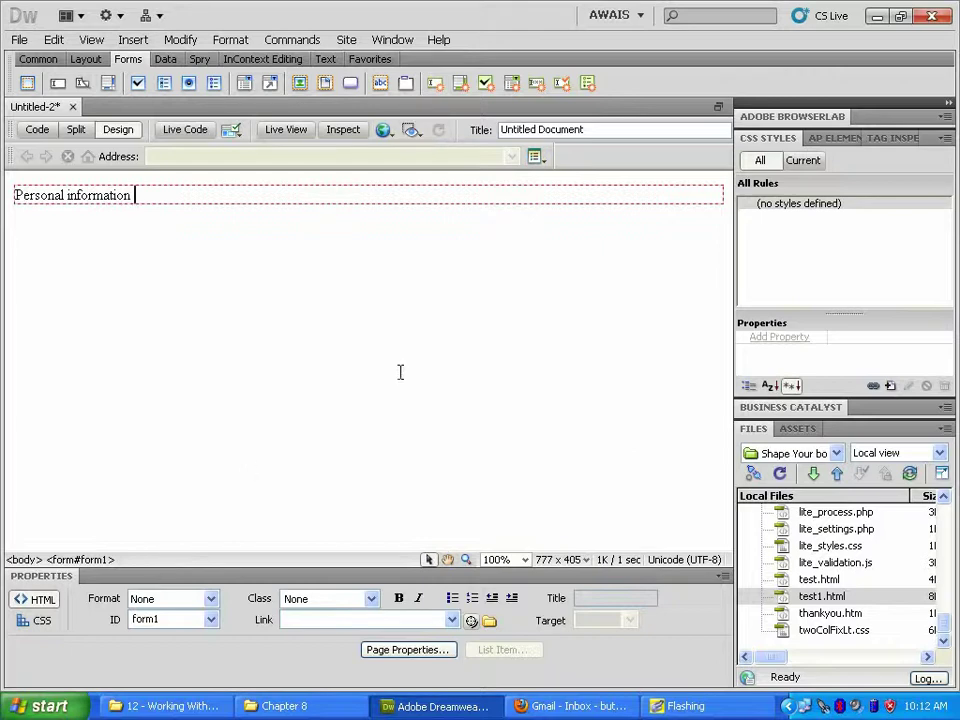
Step: Insert a fieldset with legend 'Log in Information' and place the cursor after it
left_click(406, 86)
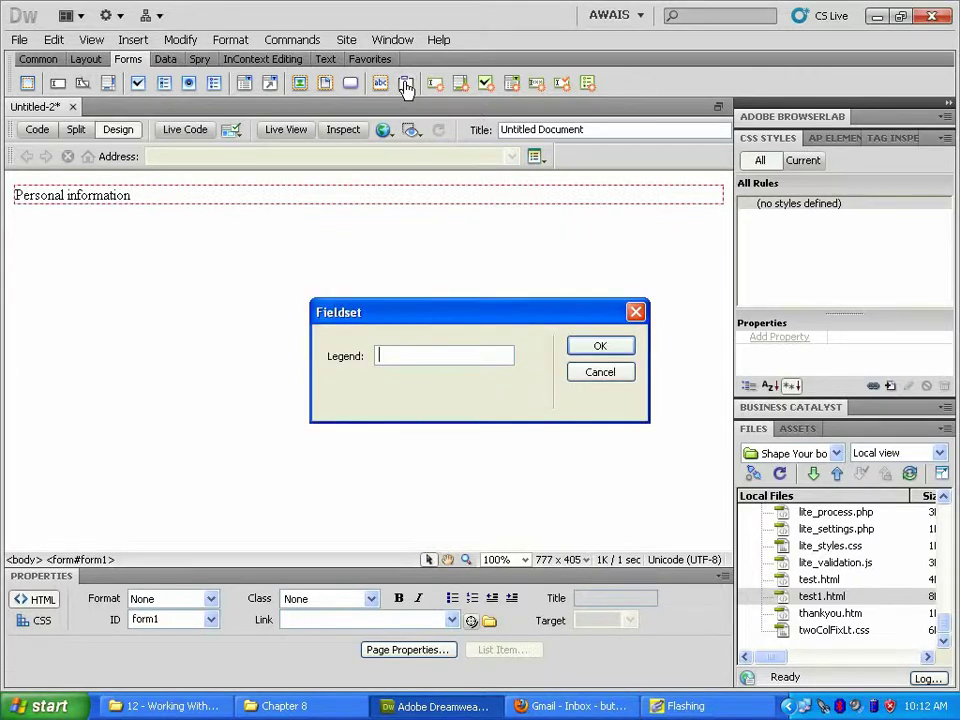
type("Log in Information")
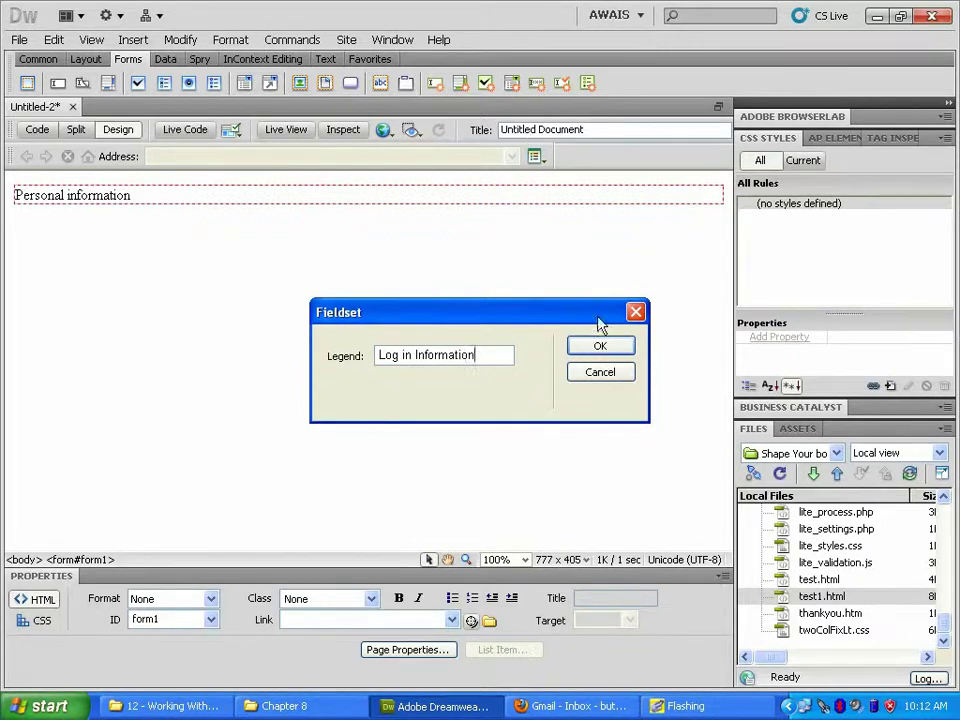
left_click(593, 345)
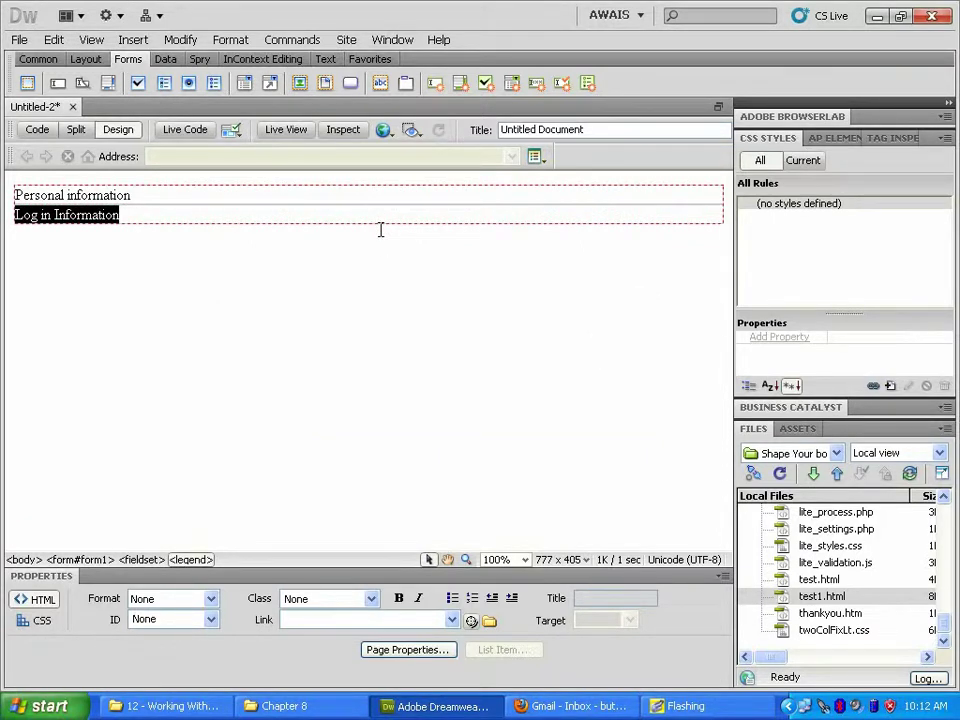
left_click(150, 561)
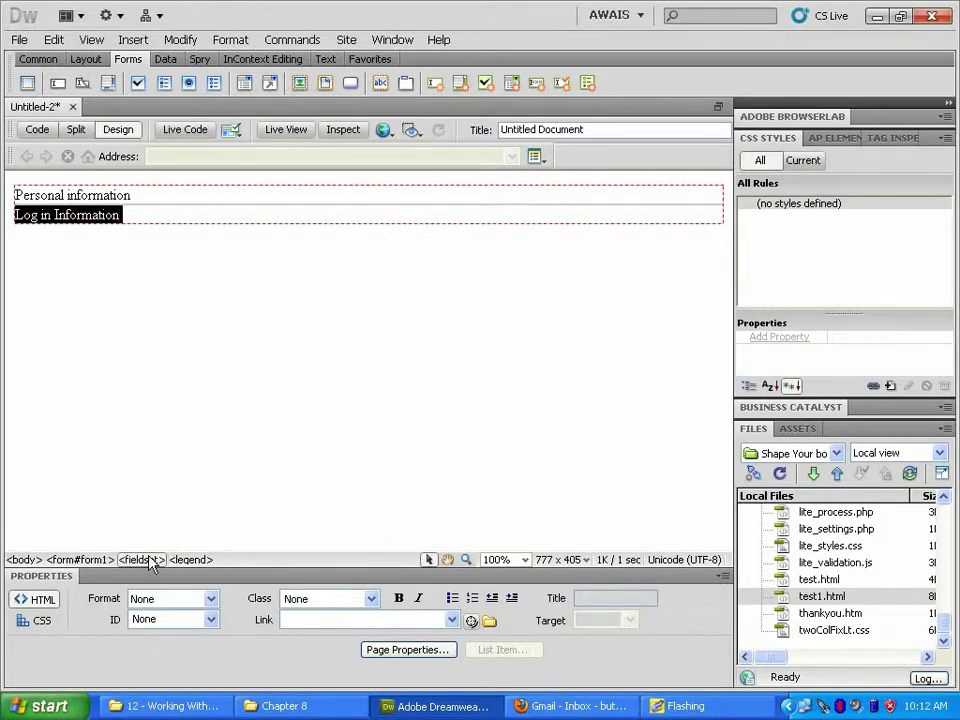
left_click(193, 389)
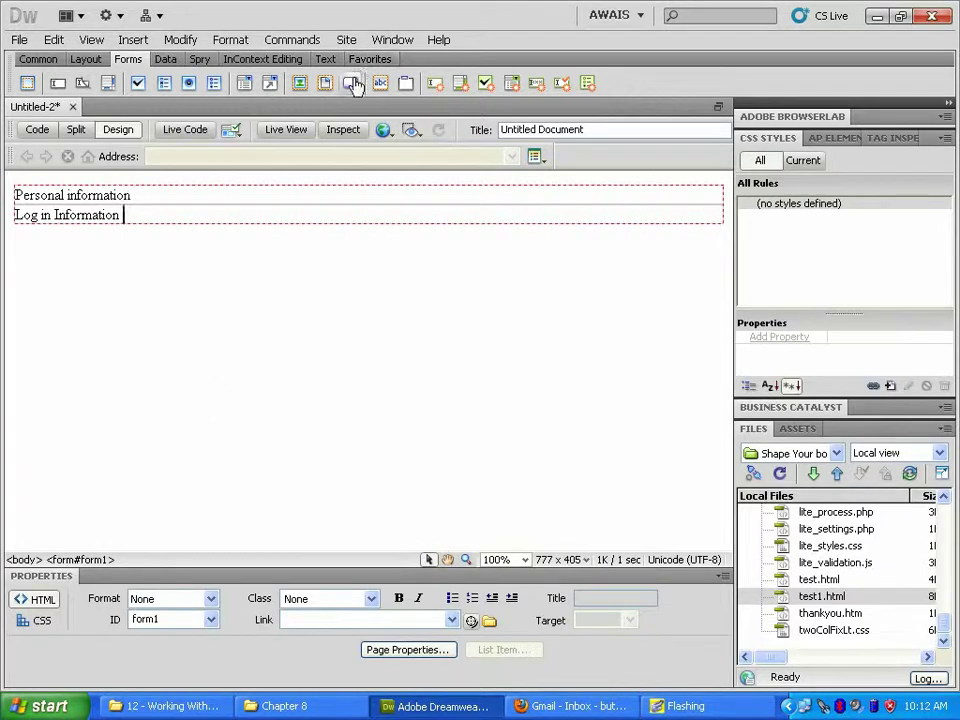
Step: Add a third fieldset with the legend 'Interests'
left_click(406, 86)
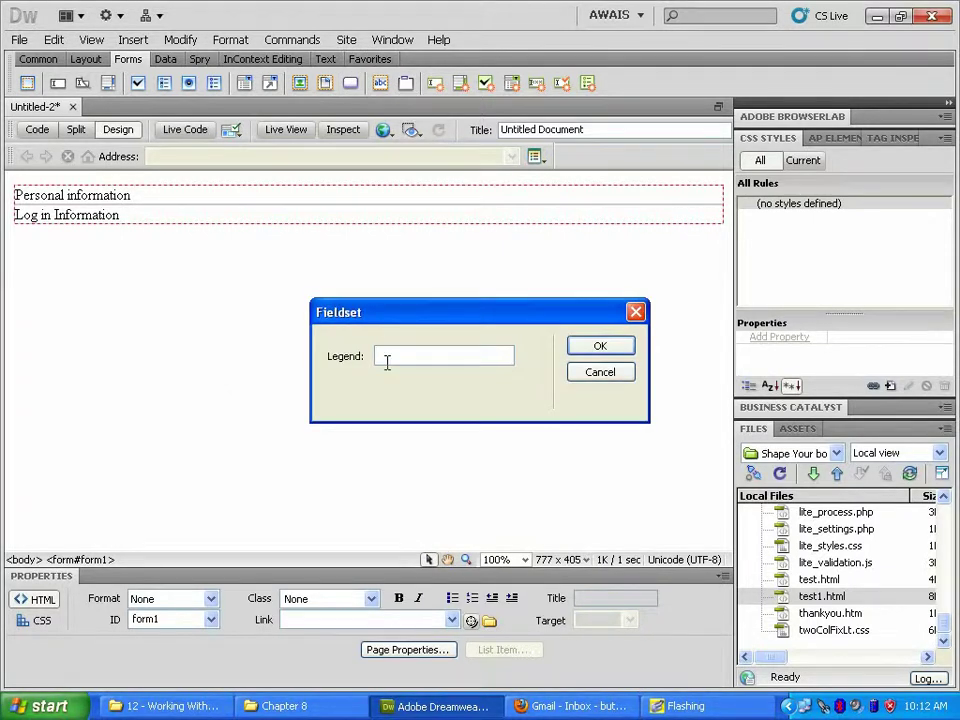
type("Interests")
left_click(600, 348)
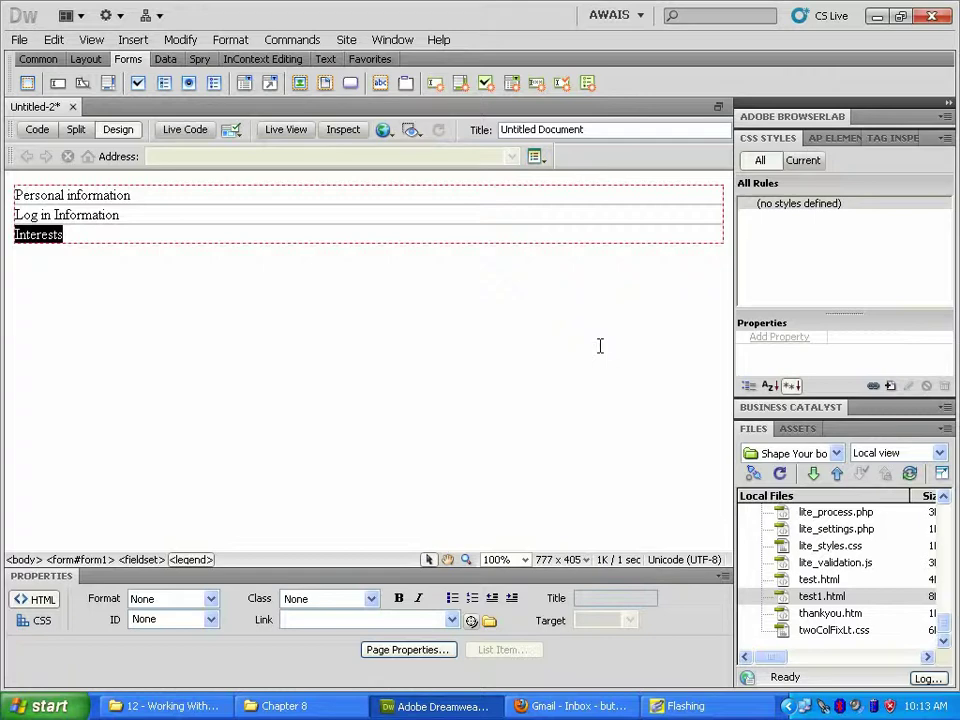
Step: Save the page as samplform.html when prompted before previewing in Firefox
left_click(388, 136)
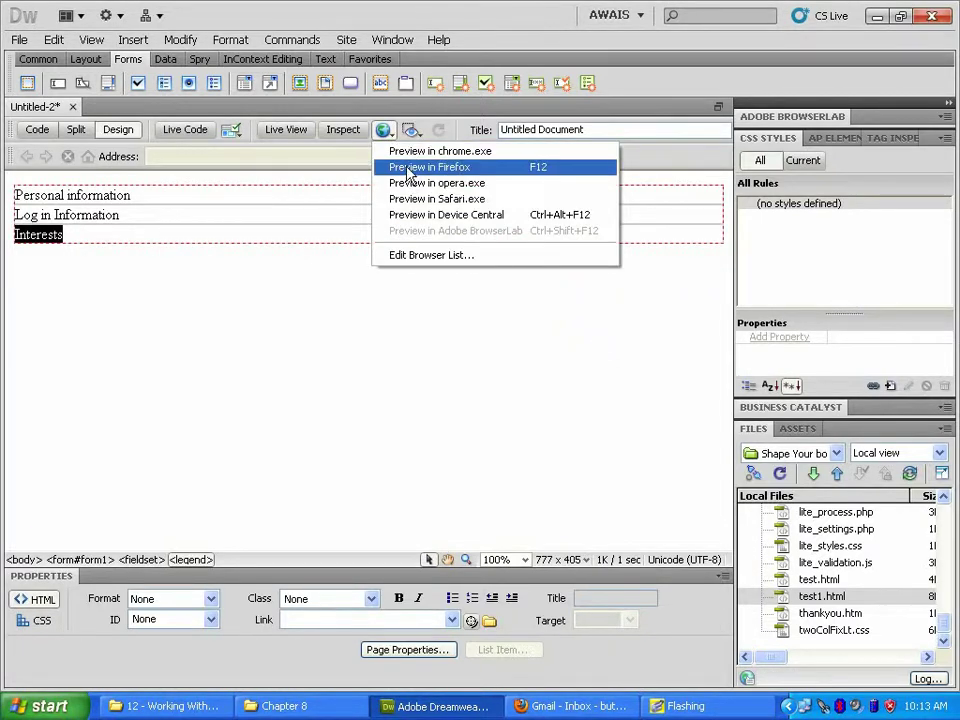
left_click(407, 165)
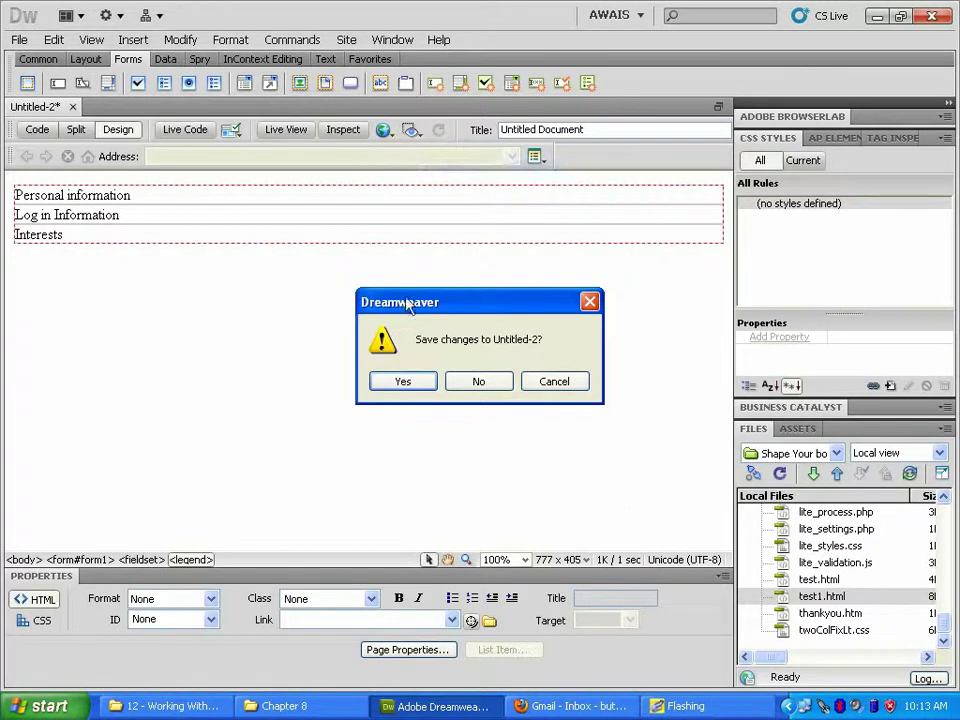
left_click(403, 383)
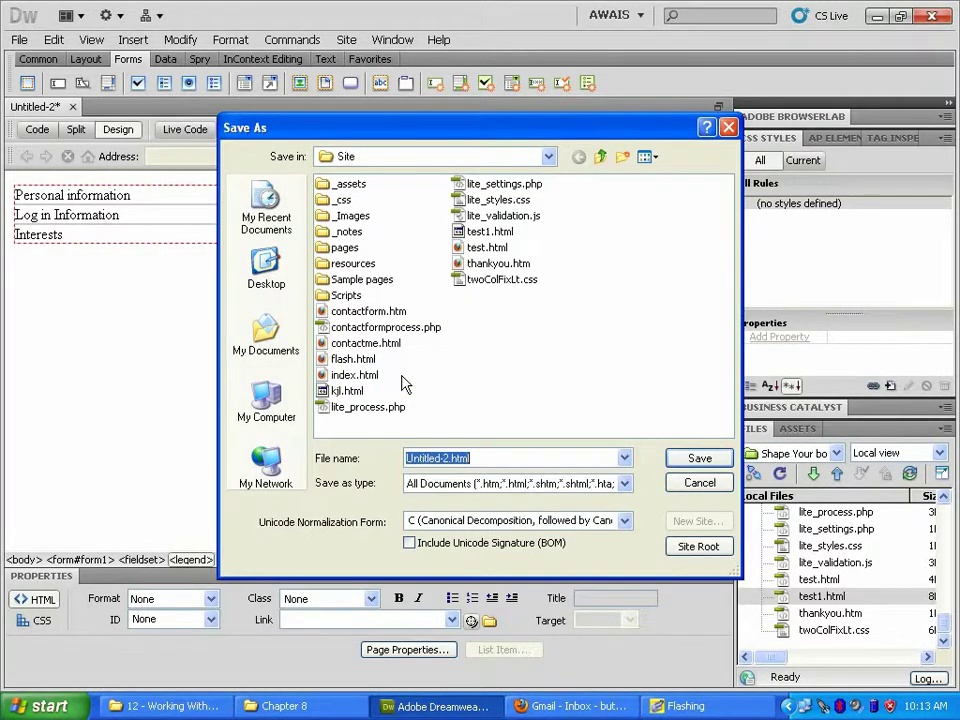
type("sampl")
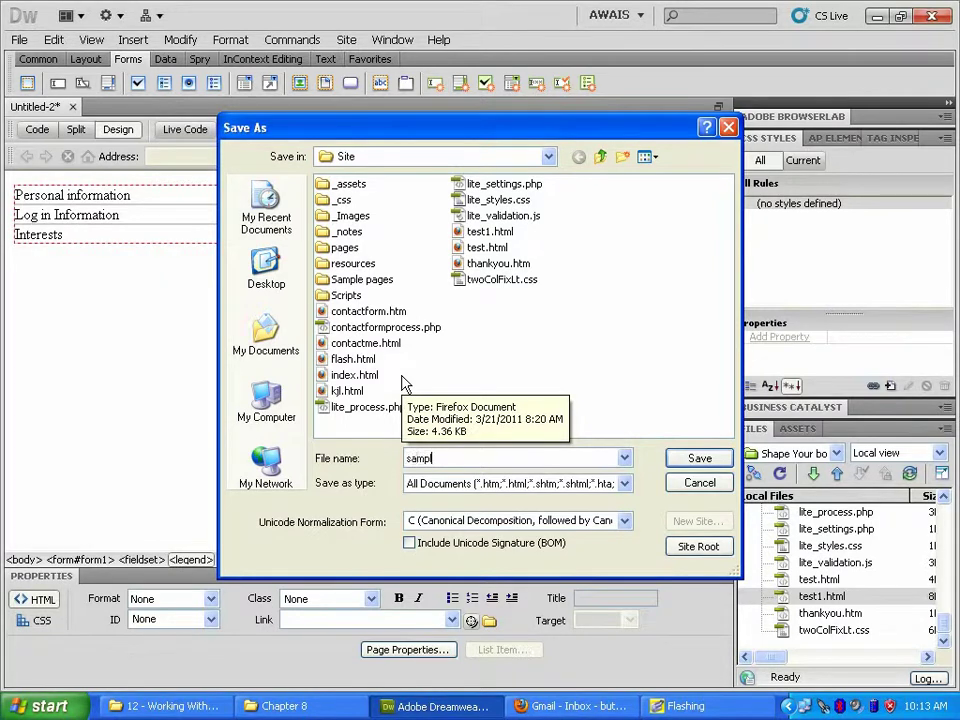
type("form.html")
key("Return")
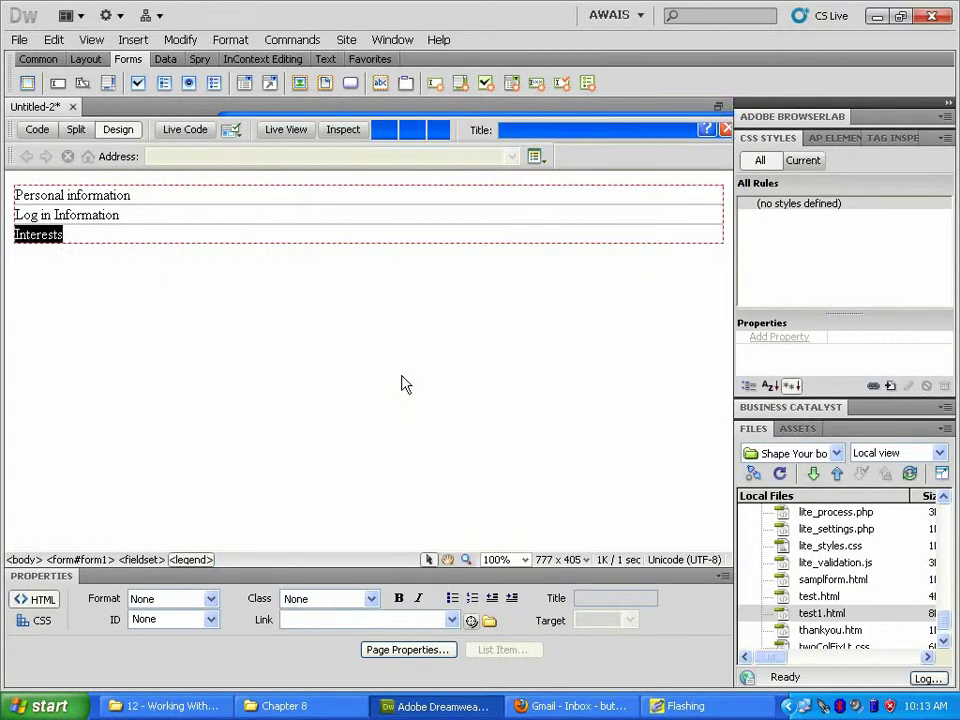
Step: Preview samplform.html in Firefox, then close the preview and minimize Firefox
key("F12")
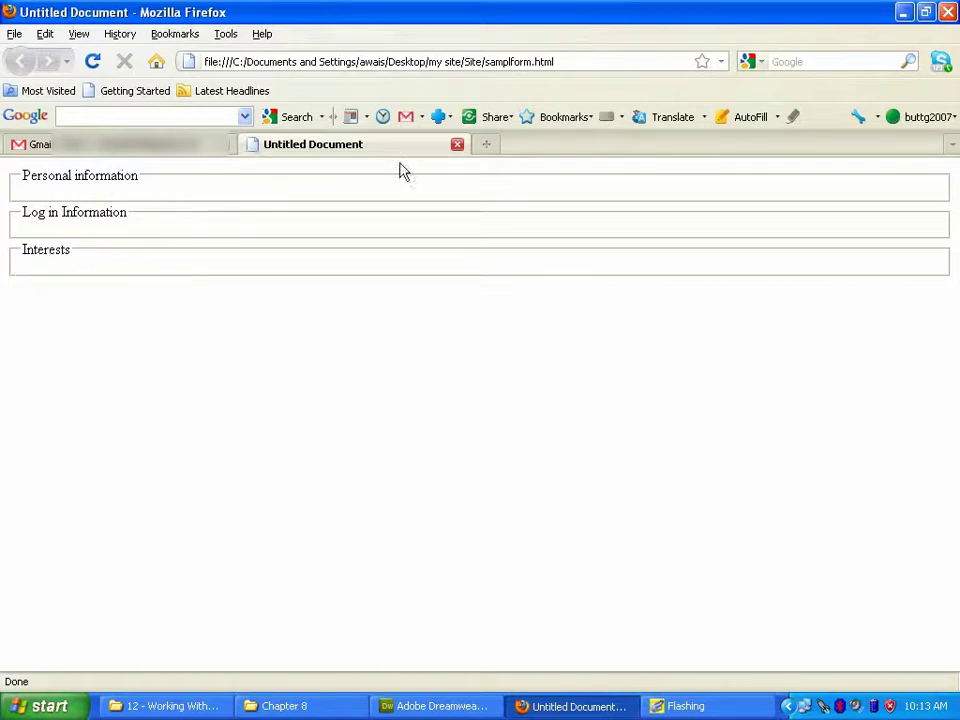
left_click(457, 148)
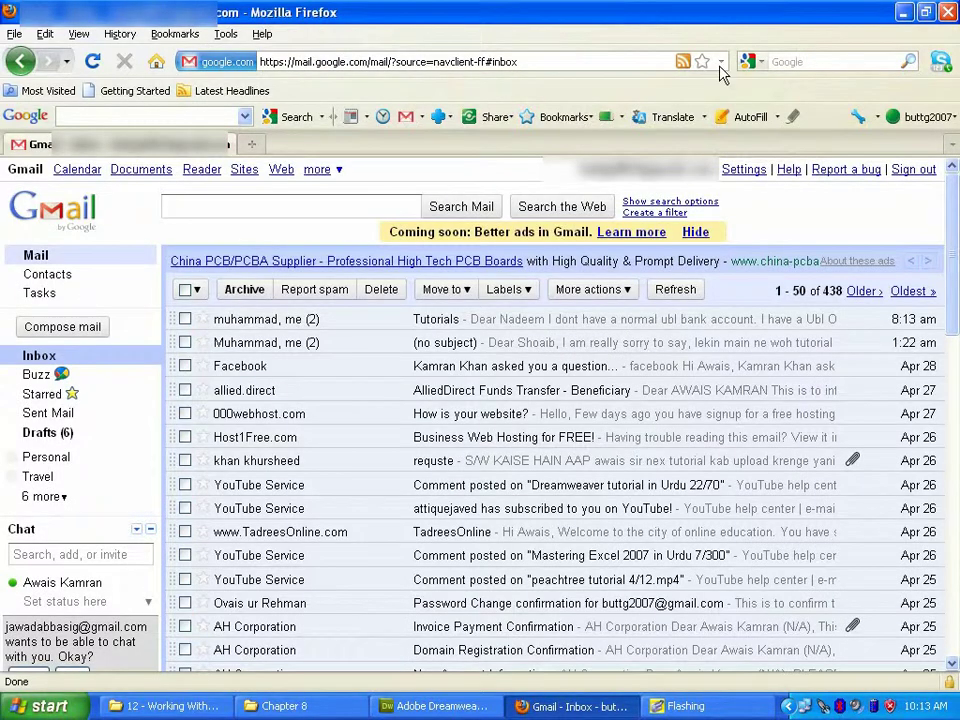
left_click(903, 14)
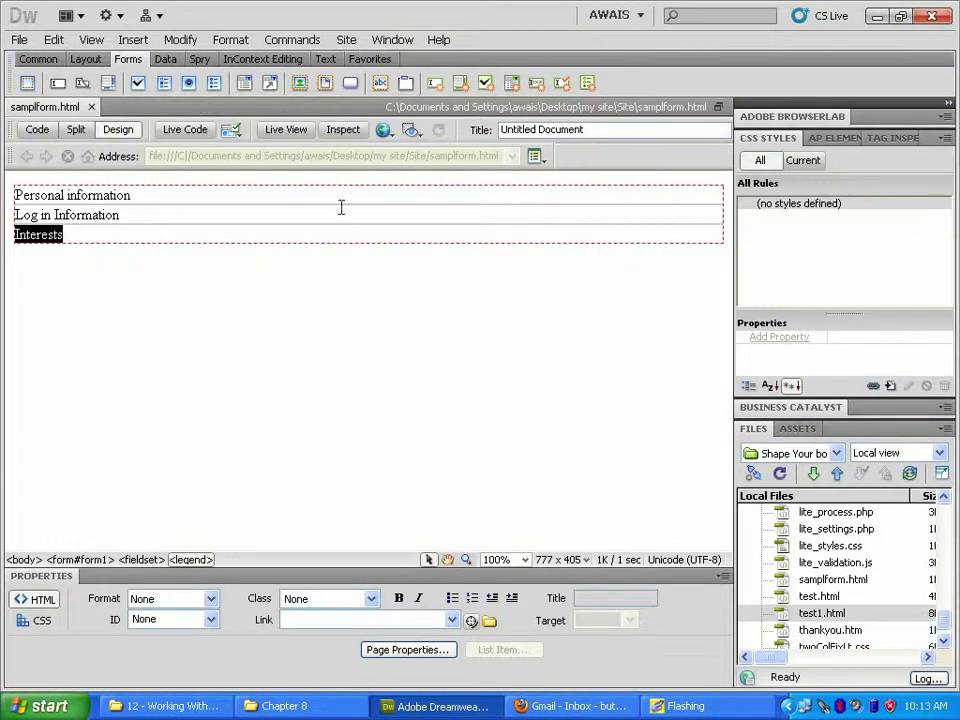
Step: Add an empty line beneath the Personal information legend
left_click(246, 195)
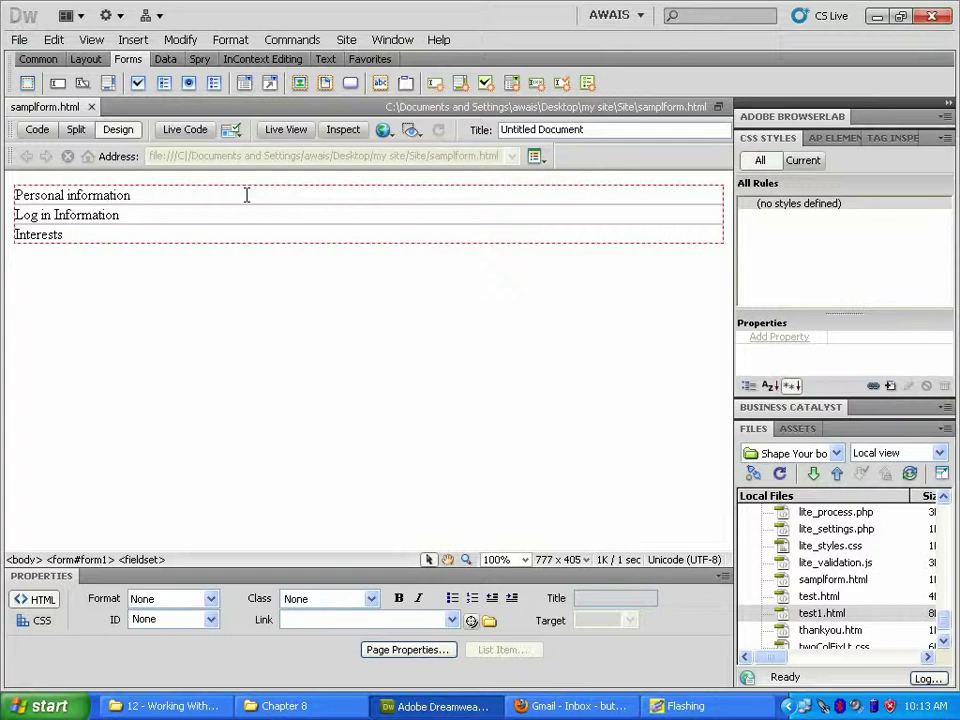
key("Return")
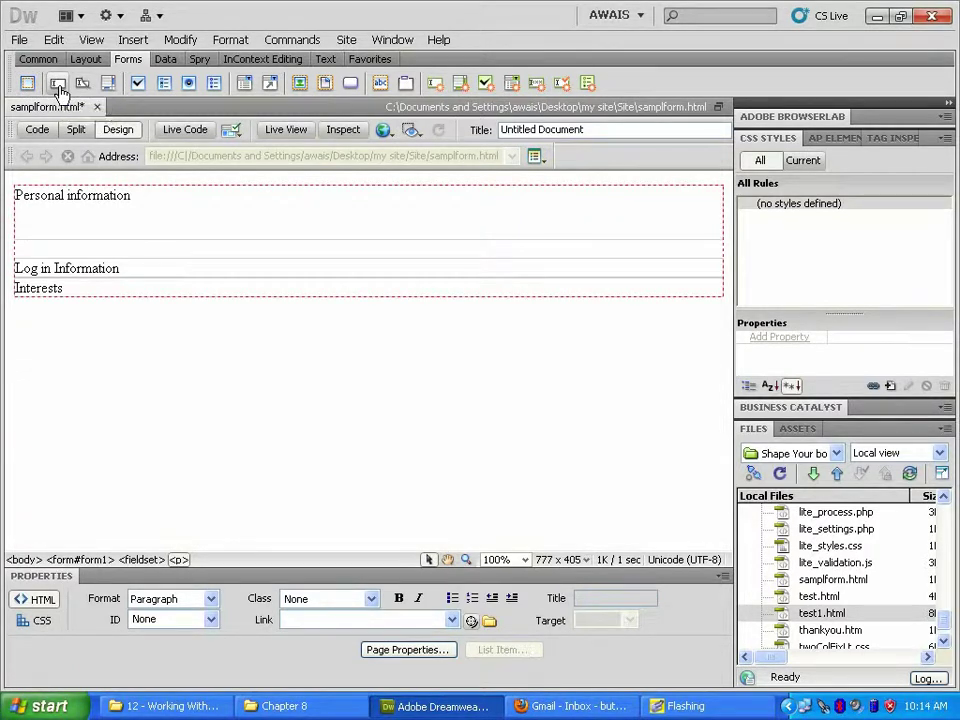
Step: Insert a text field, giving it ID 'name' and label 'First name'
left_click(58, 86)
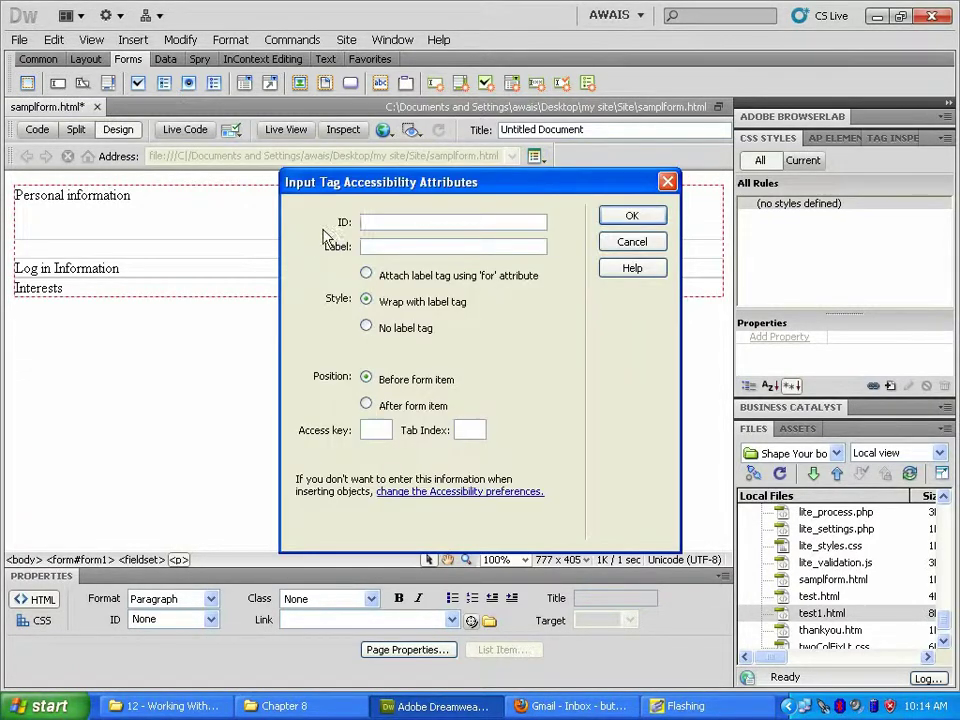
left_click(392, 221)
type("frmcontact")
key("BackSpace")
key("BackSpace")
key("BackSpace")
key("BackSpace")
key("BackSpace")
key("BackSpace")
key("BackSpace")
key("BackSpace")
key("BackSpace")
key("BackSpace")
type("nameFirst name")
Step: Attach the First name label with a for attribute, set tab index 1, and confirm
left_click(366, 276)
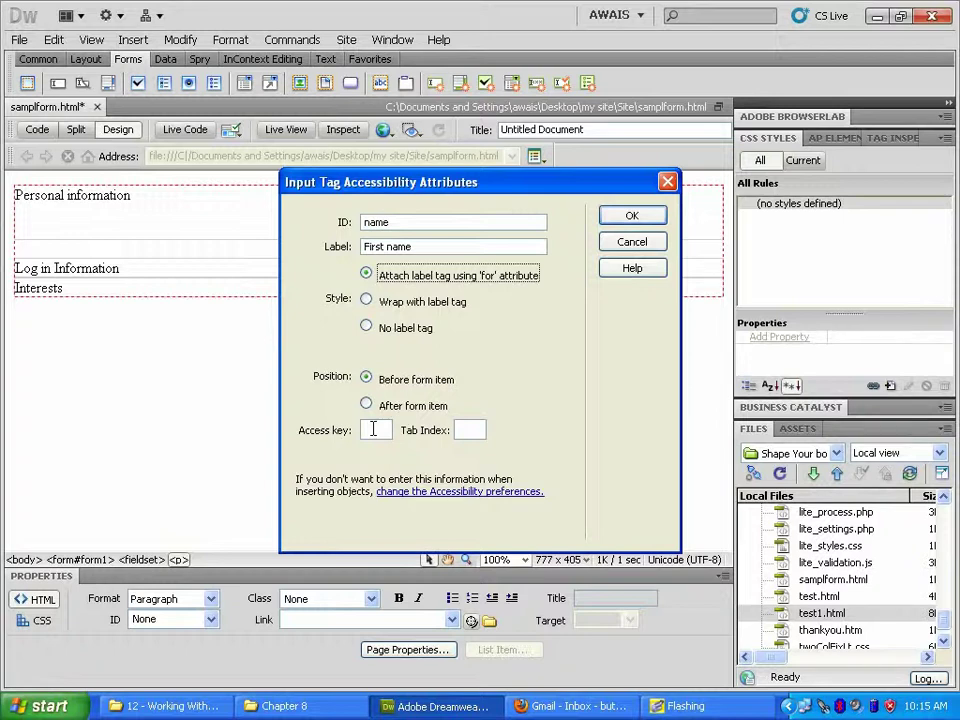
left_click(472, 430)
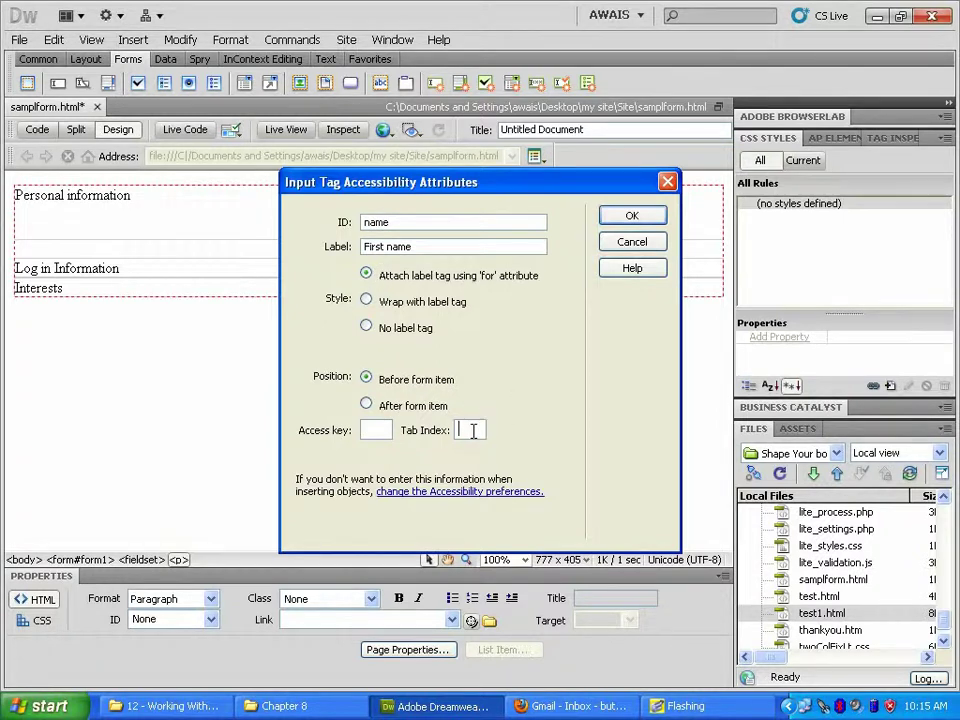
type("1")
left_click(628, 217)
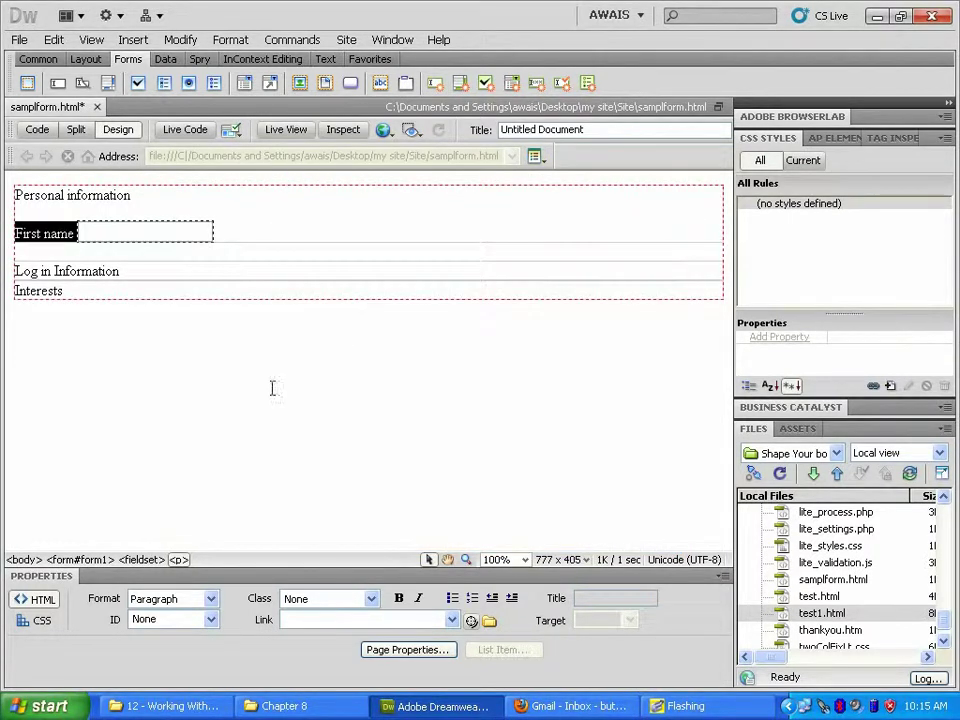
Step: Add a new empty line below the First name field
left_click(271, 388)
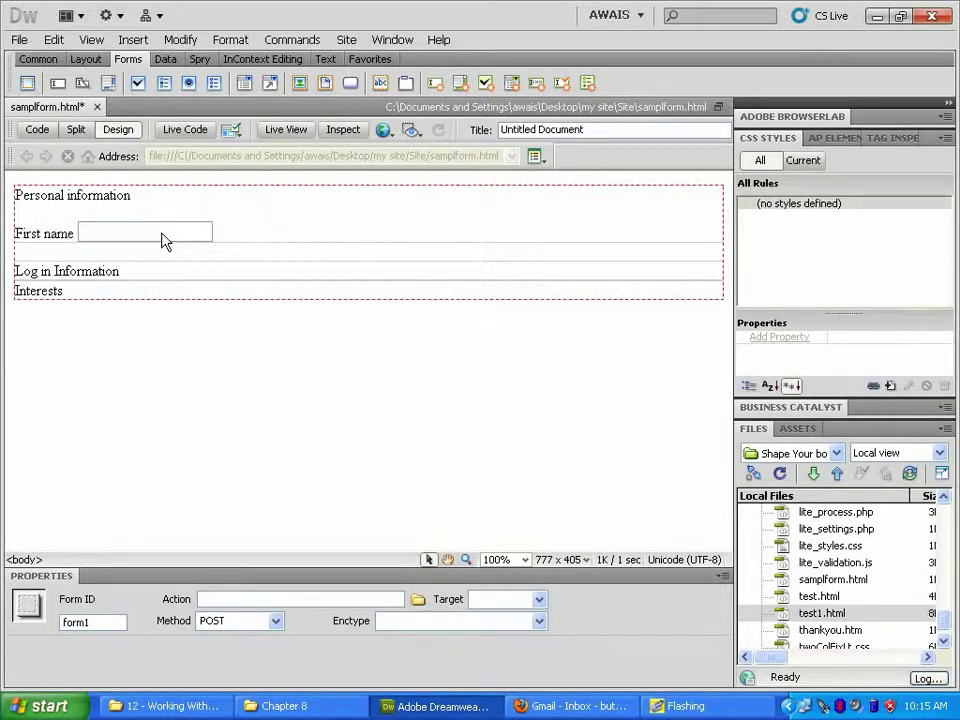
left_click(231, 234)
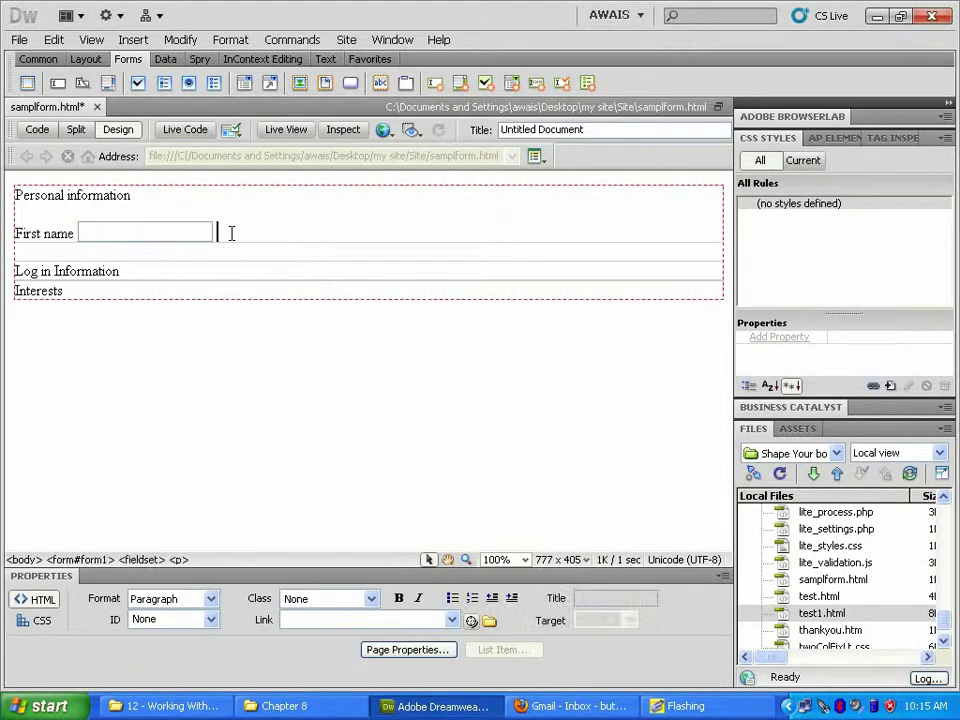
key("Return")
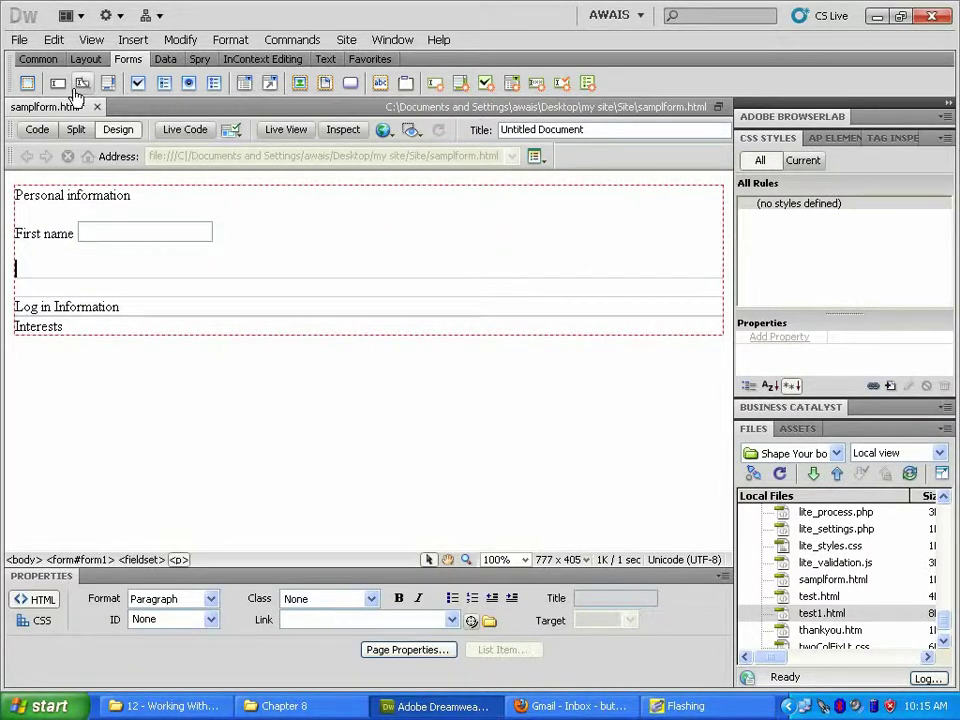
Step: Insert a text field with ID 'lastname', label 'Last name', and tab index 2
left_click(57, 84)
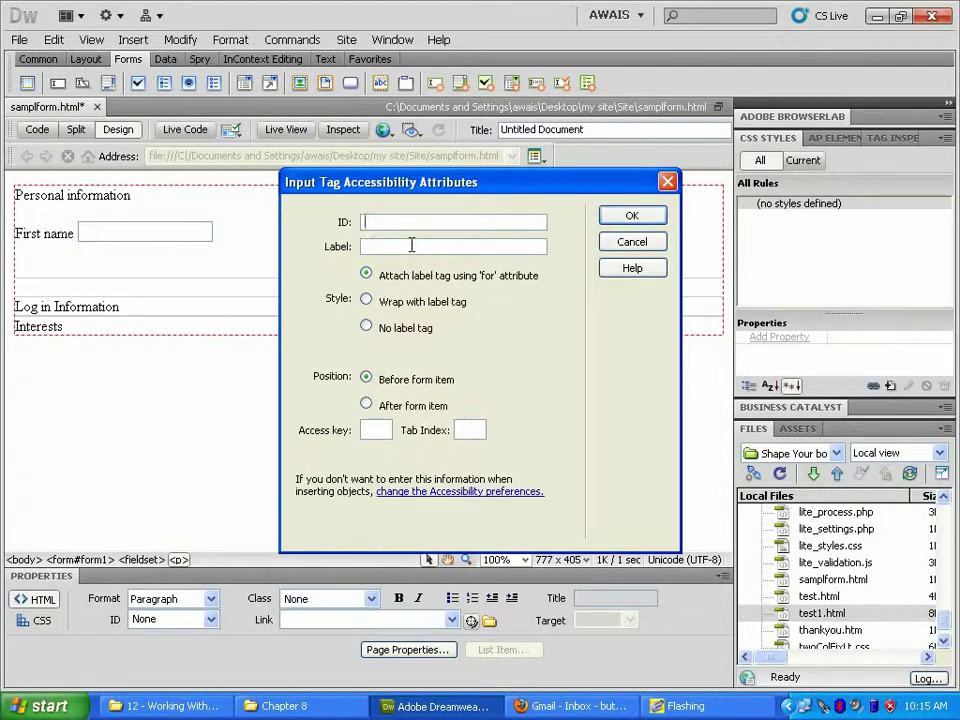
type("lastname")
left_click(411, 245)
type("Last name")
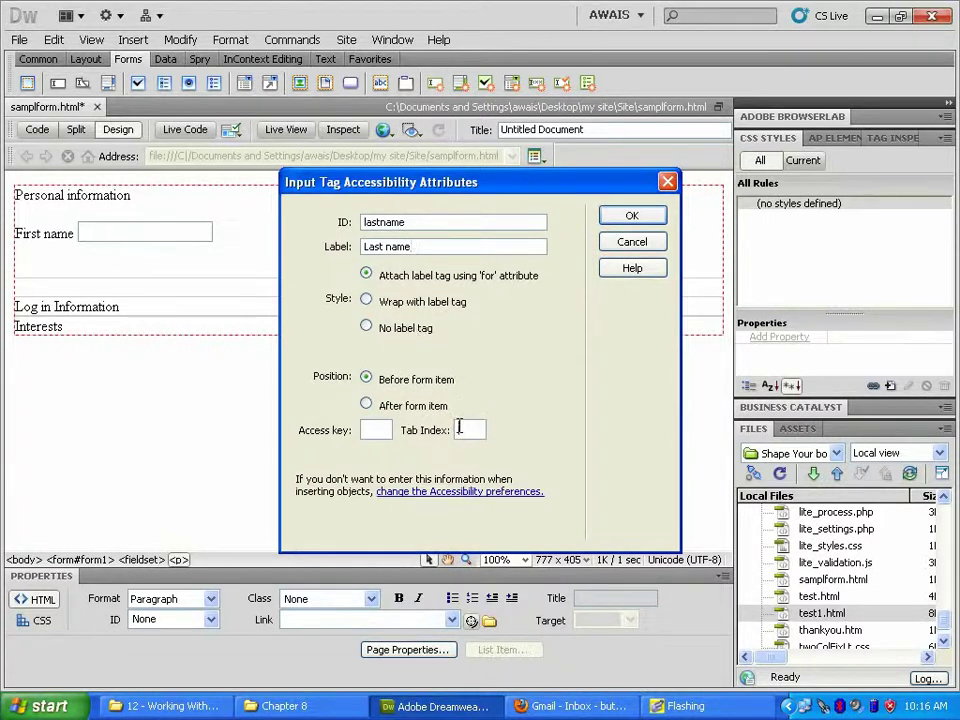
left_click(459, 427)
type("2")
left_click(616, 222)
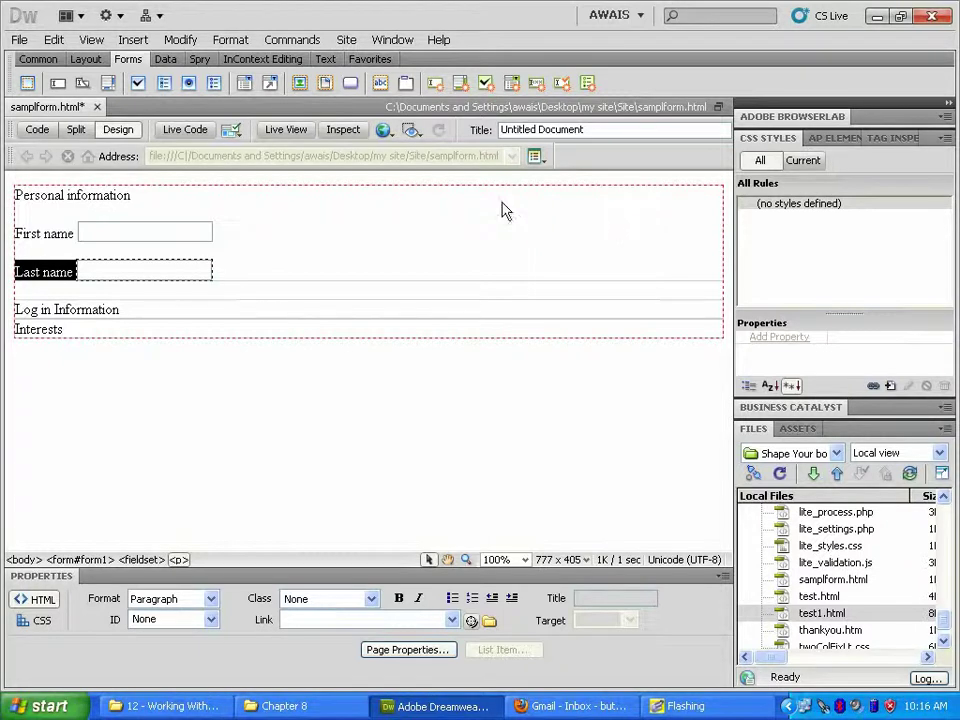
left_click(395, 252)
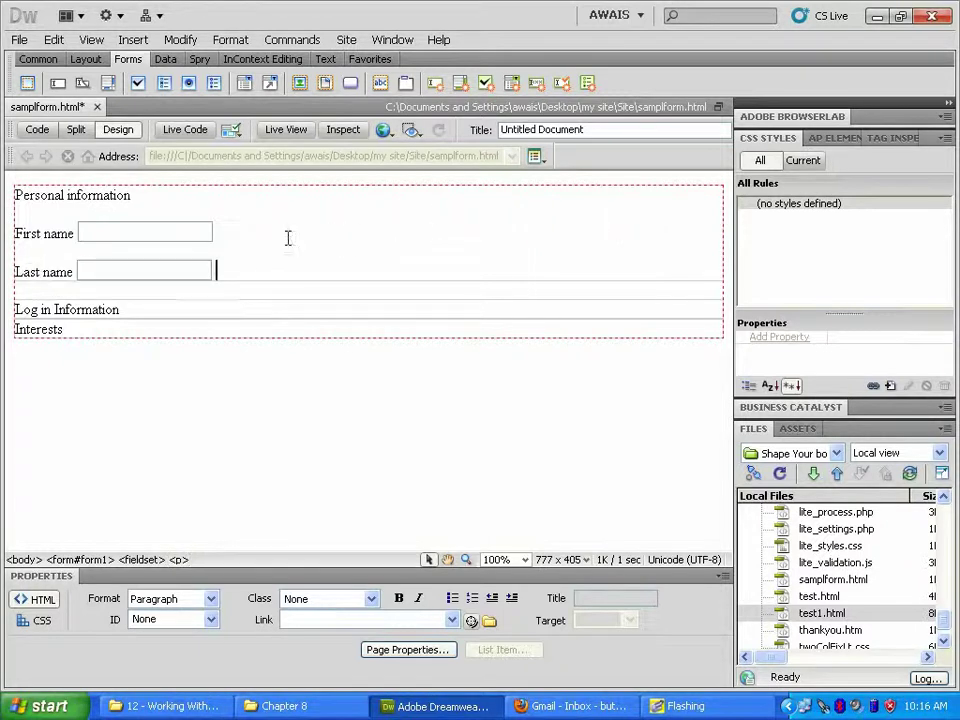
Step: Preview the page in Firefox, saving it first
left_click(390, 134)
left_click(405, 168)
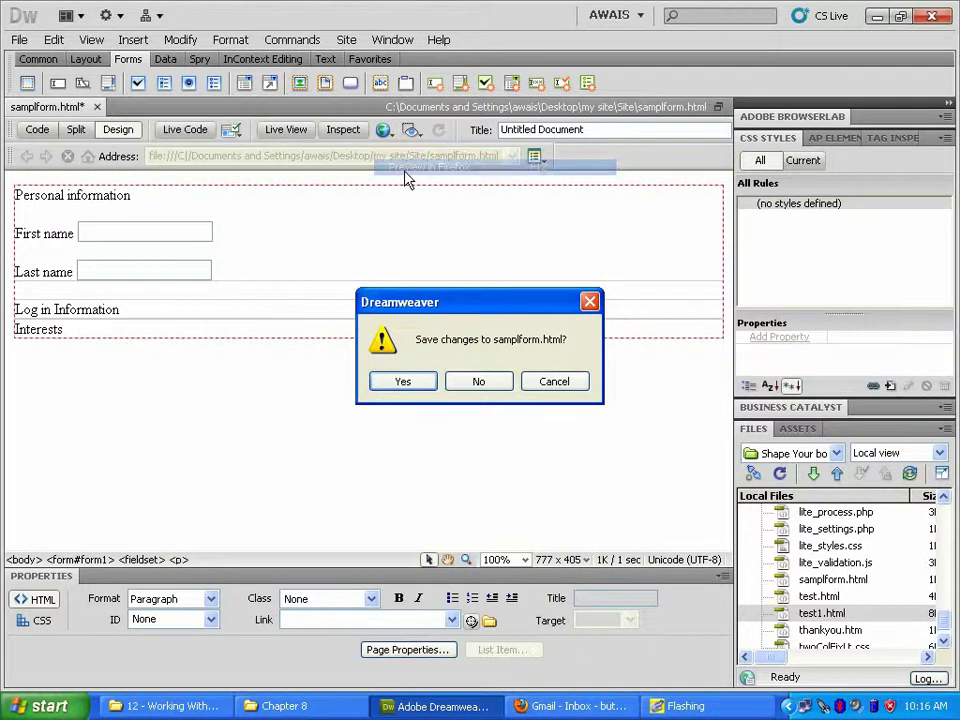
left_click(412, 384)
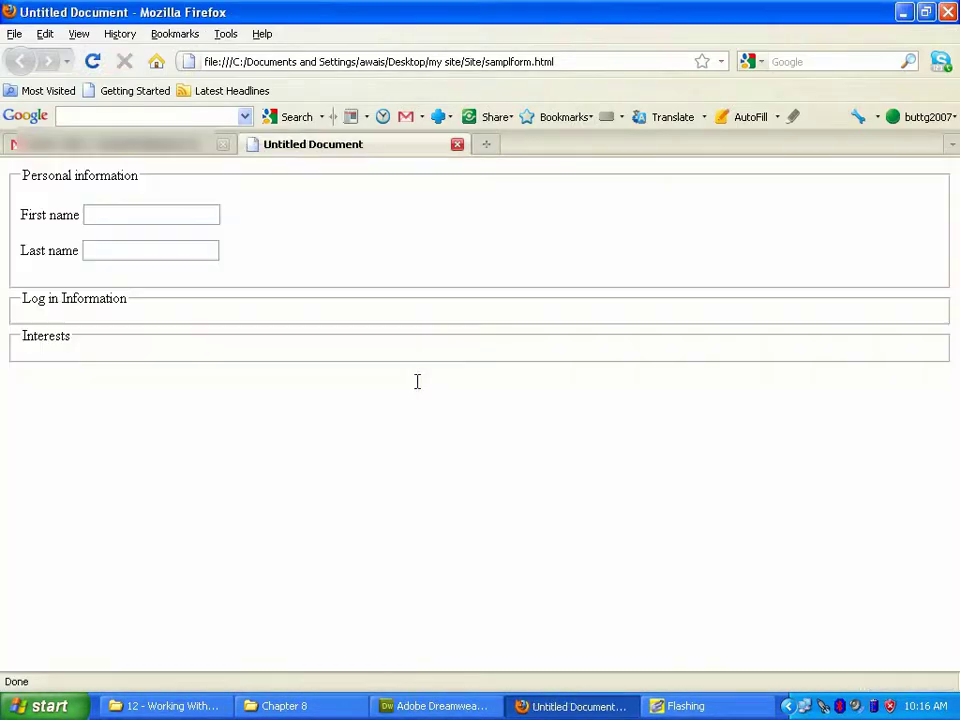
Step: Enter a sample first name and last name in the previewed form's fields
left_click(182, 215)
key("Tab")
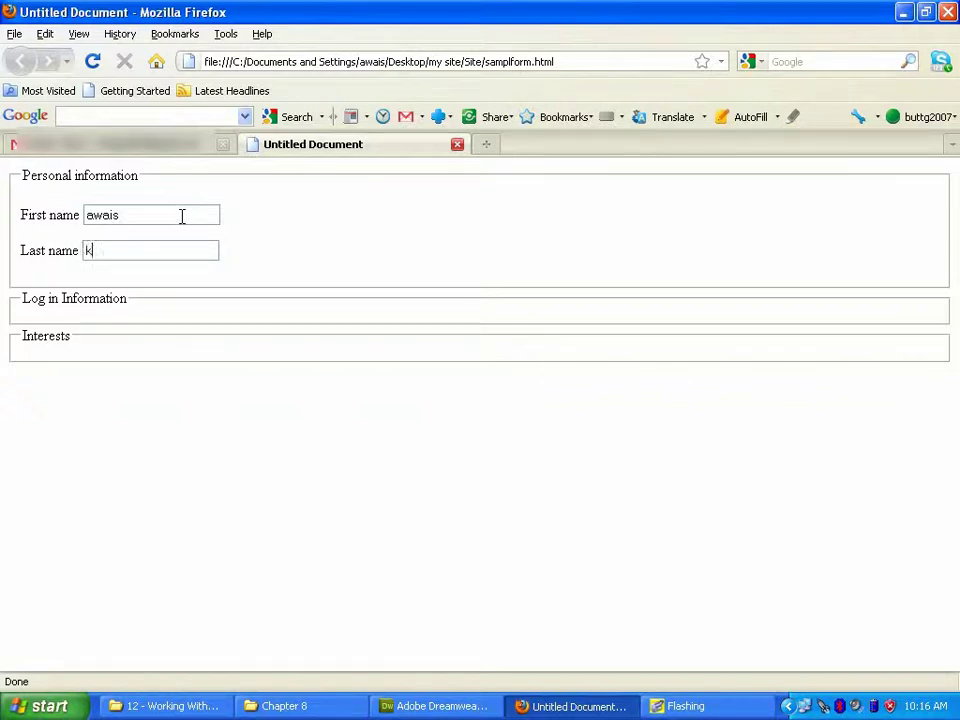